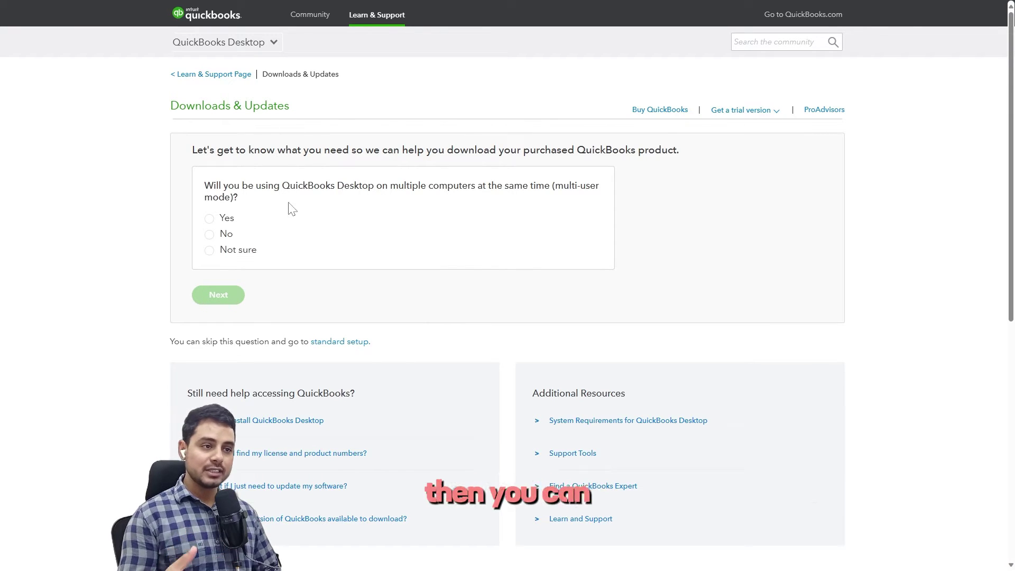
Answer Yes to multi-user mode and continue to the Express setup download offer.
click(219, 222)
click(219, 294)
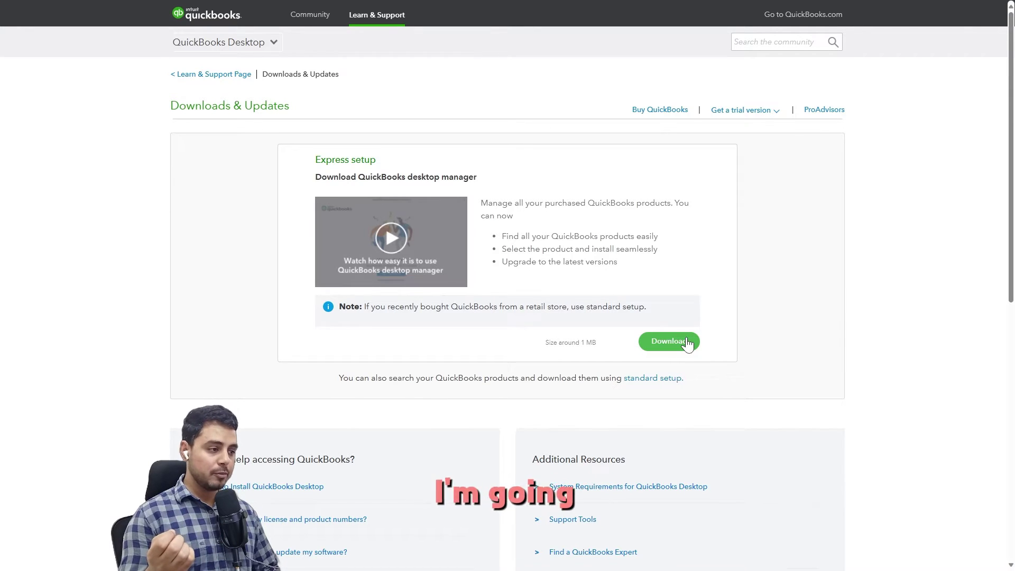
Search standard setup for United States QuickBooks Desktop Pro 2024 and start downloading QuickBooksProSub2024.exe.
click(668, 379)
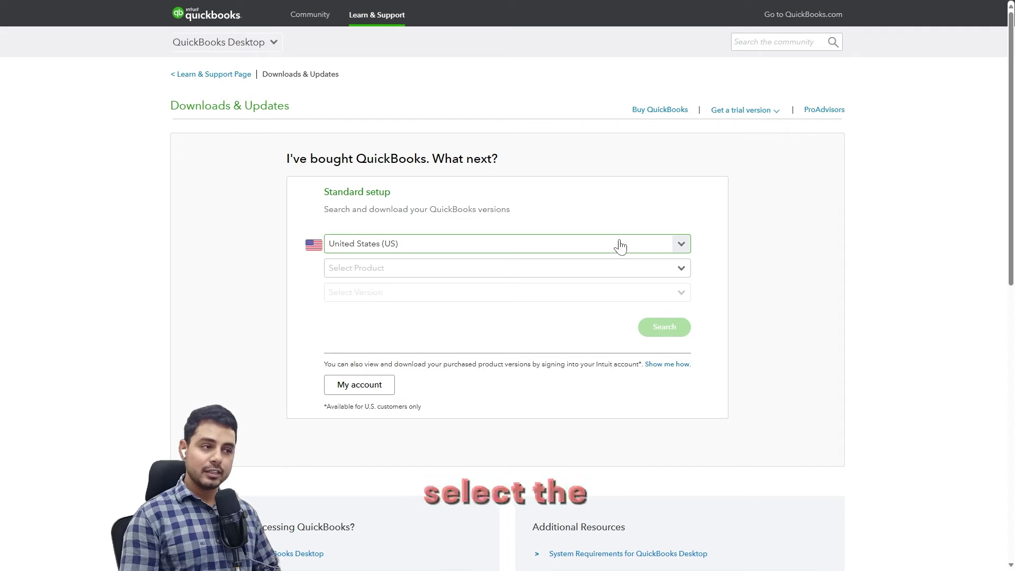
click(614, 270)
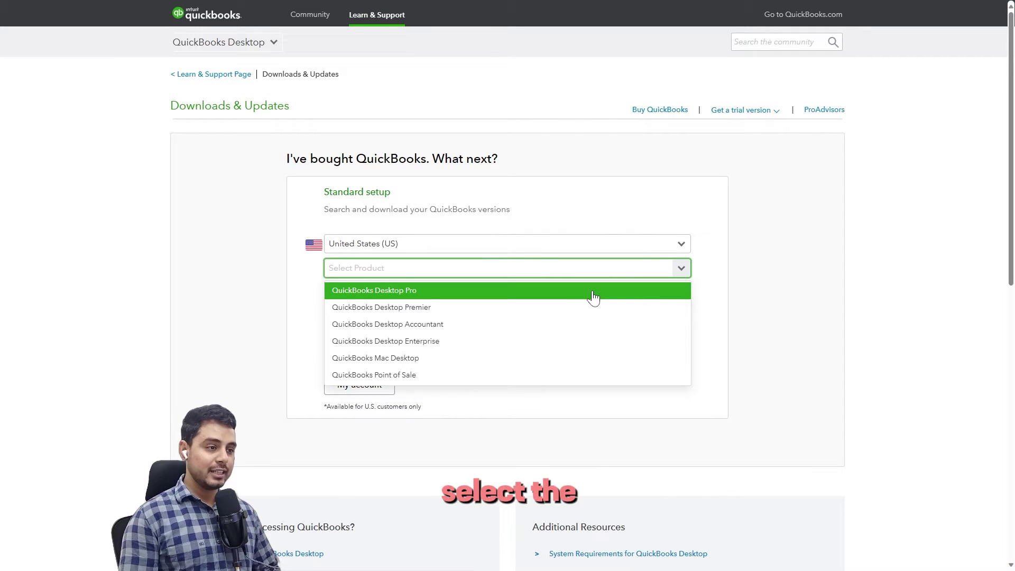
click(592, 292)
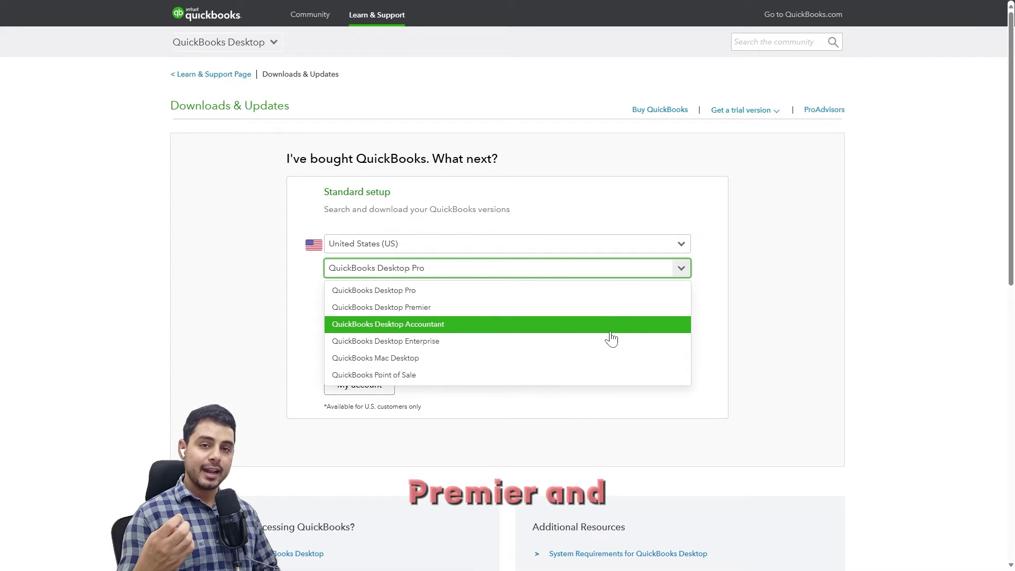
click(772, 335)
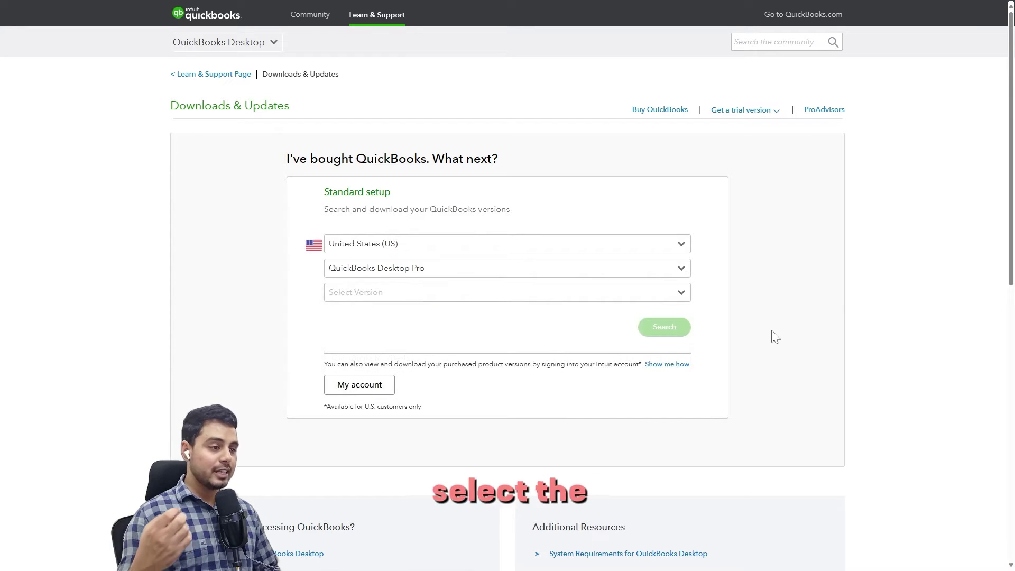
click(684, 297)
click(665, 315)
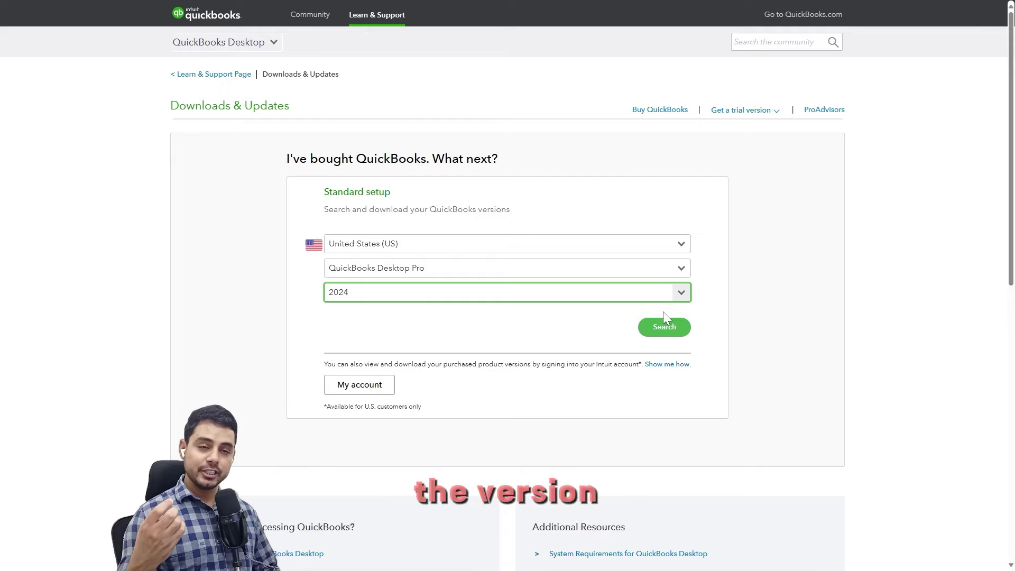
click(666, 327)
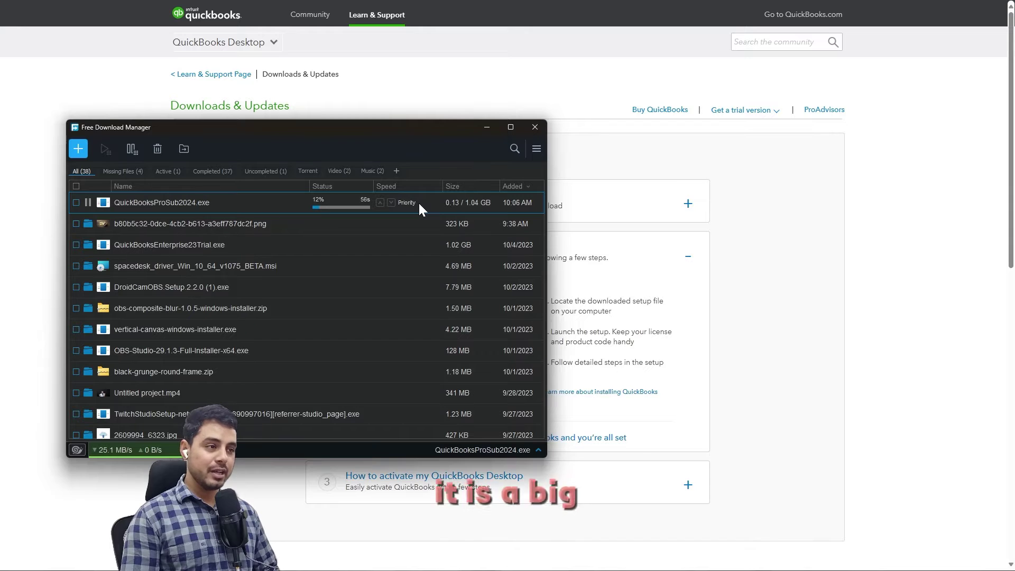
Launch the downloaded QuickBooksProSub2024.exe to bring up the installer welcome screen.
click(88, 204)
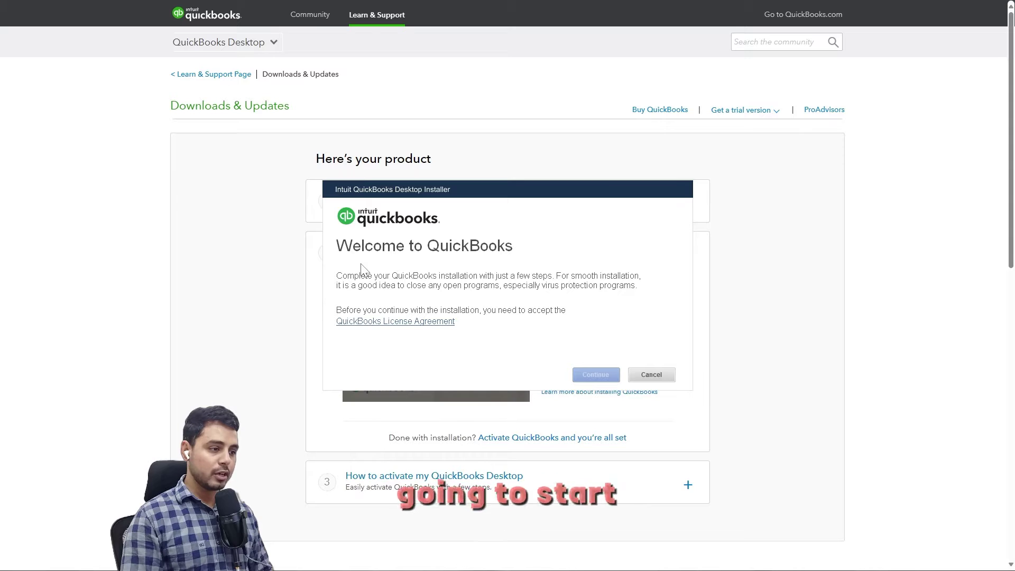
Accept the license agreement and run the Express installation of QuickBooks Pro 2024 to completion.
click(368, 321)
click(340, 342)
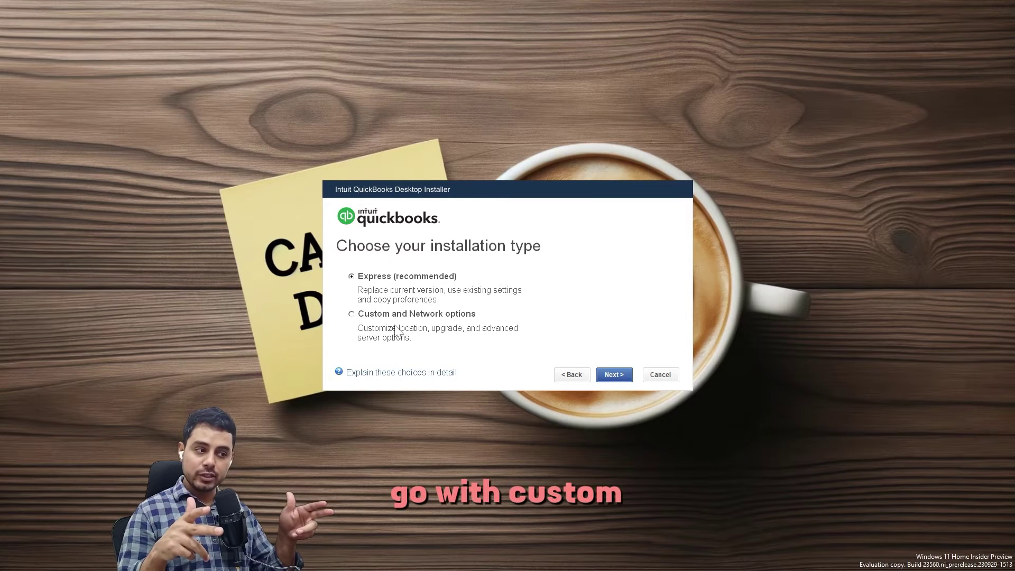
click(616, 373)
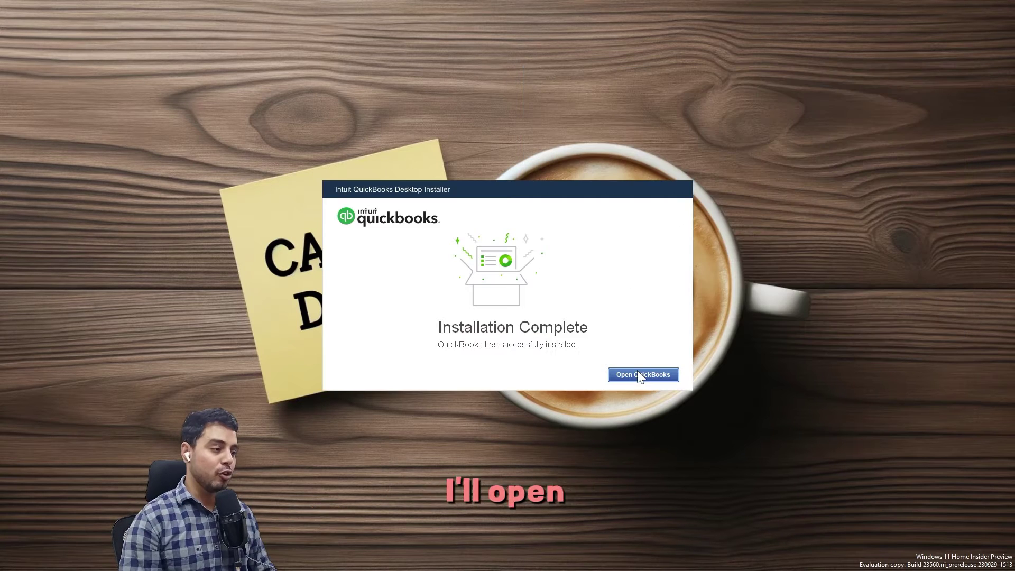
Open QuickBooks, begin activation, decline the check-printing offer and acknowledge the internet connection notice.
click(640, 376)
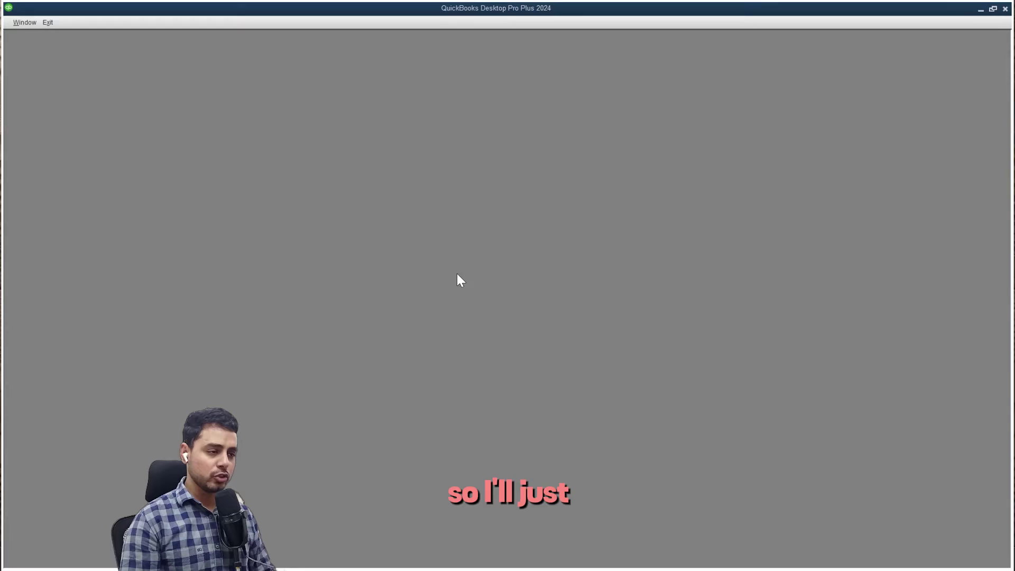
click(553, 332)
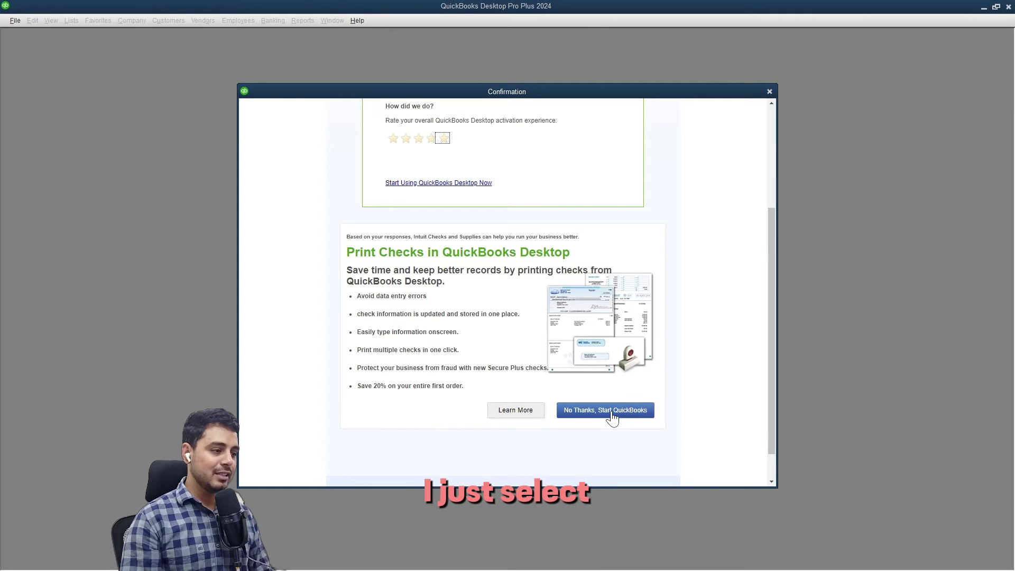
click(613, 417)
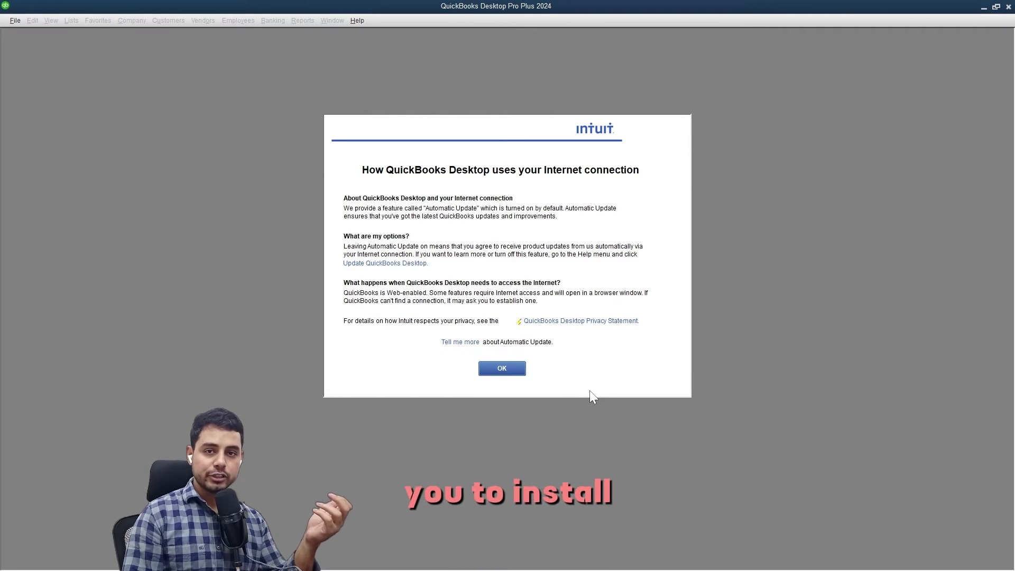
click(517, 369)
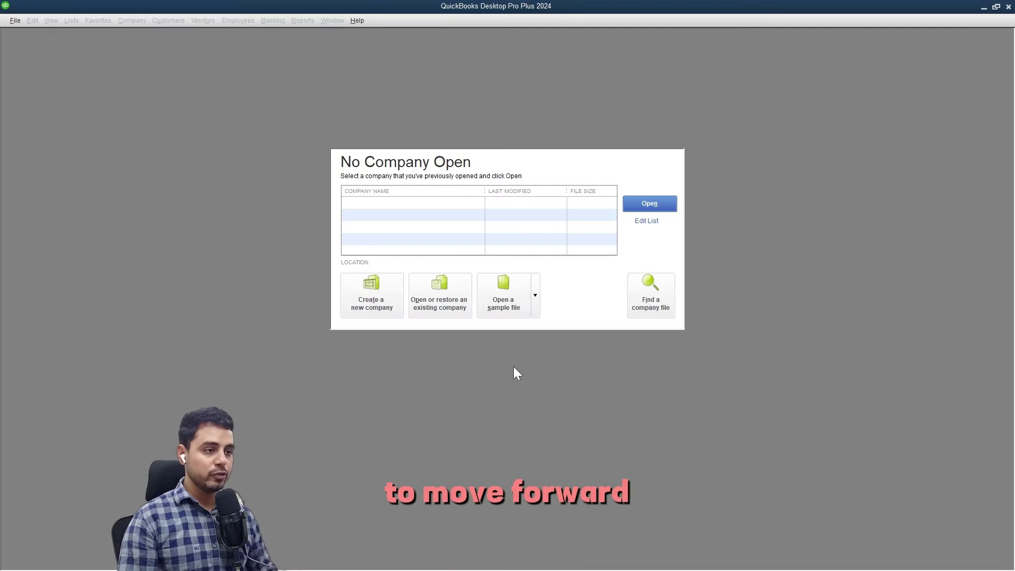
Choose Create a new company 'For myself (I'm the admin)', then close the Other Options list.
click(358, 304)
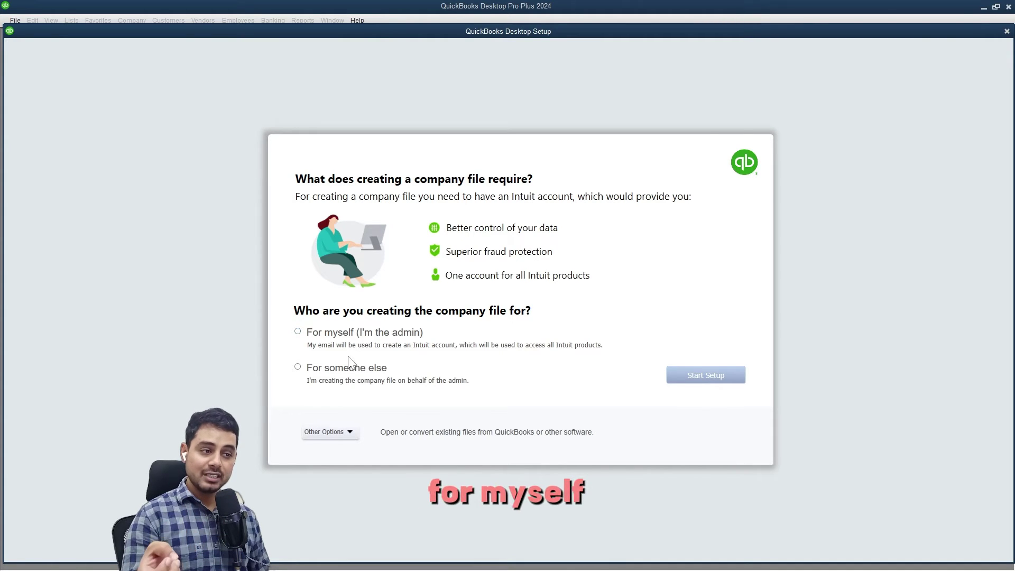
click(343, 339)
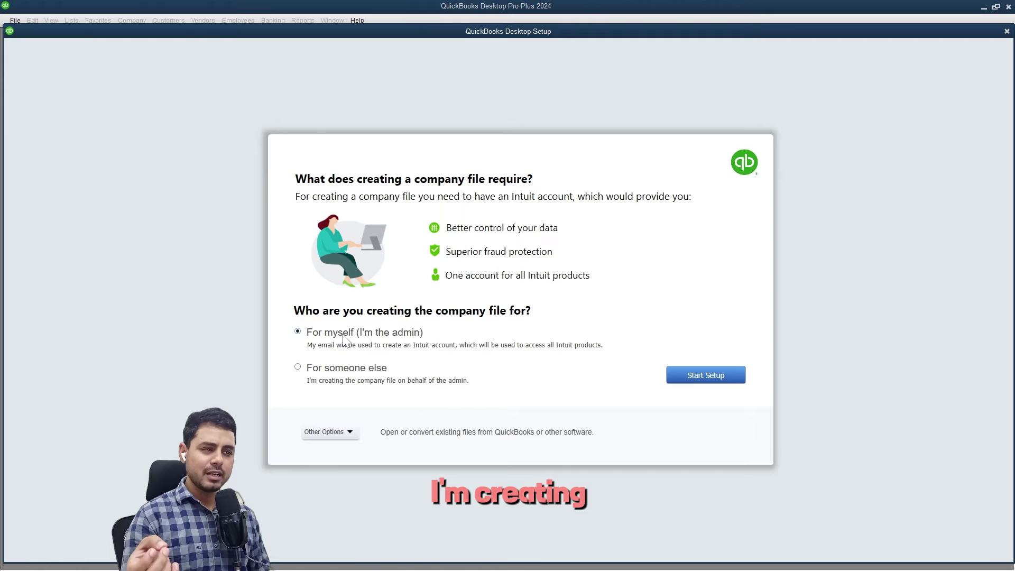
click(339, 441)
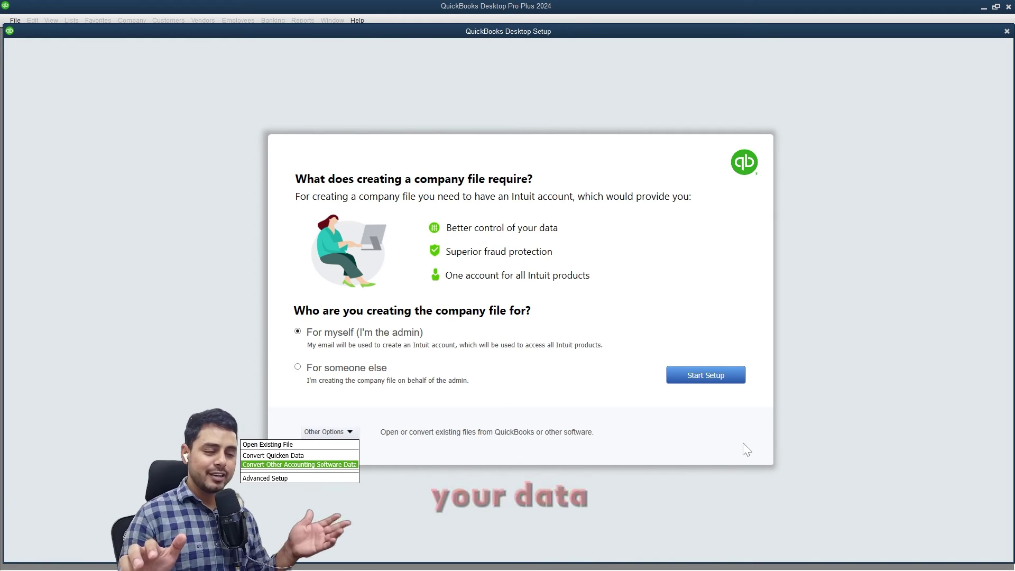
click(708, 379)
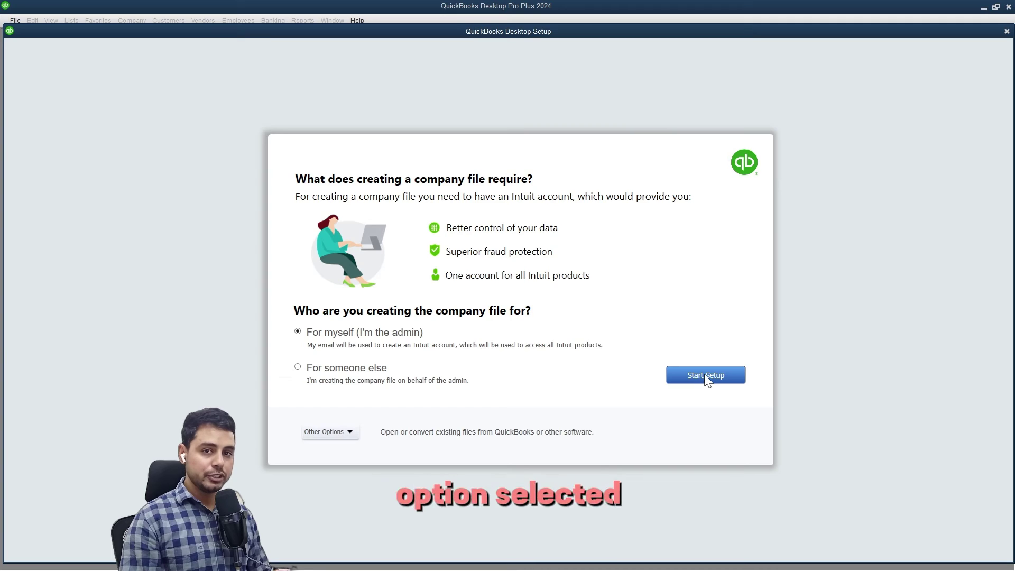
Start setup, sign in later, and set the industry and business type to Other/None.
click(707, 376)
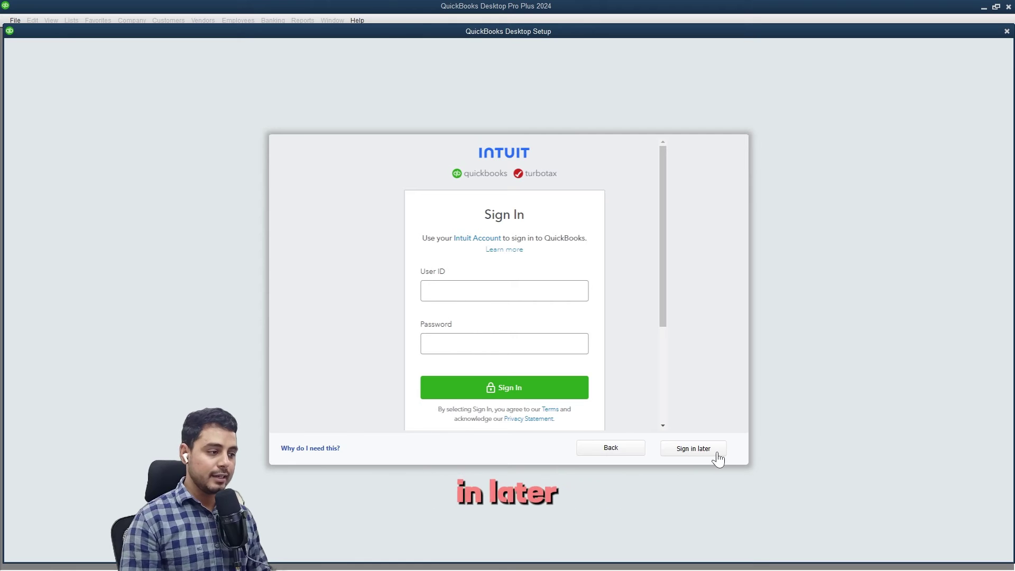
click(719, 458)
click(615, 234)
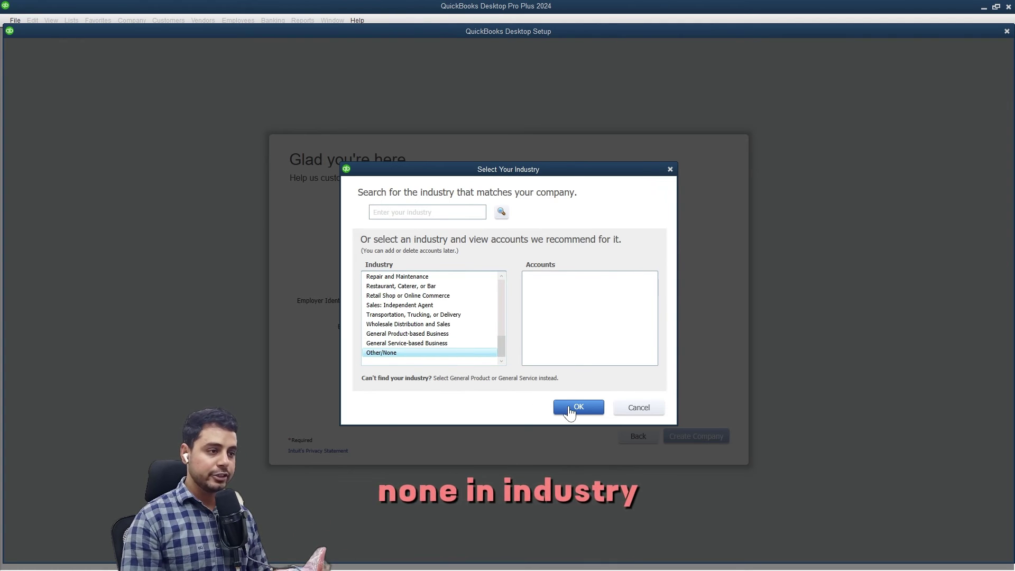
scroll(449, 293, up, 1)
drag(479, 175, 732, 179)
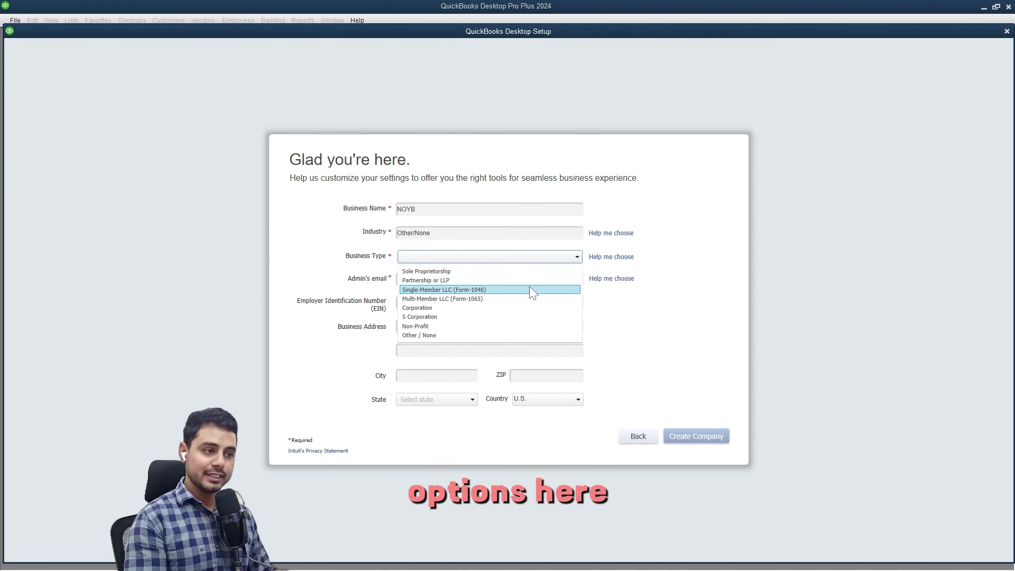
click(529, 336)
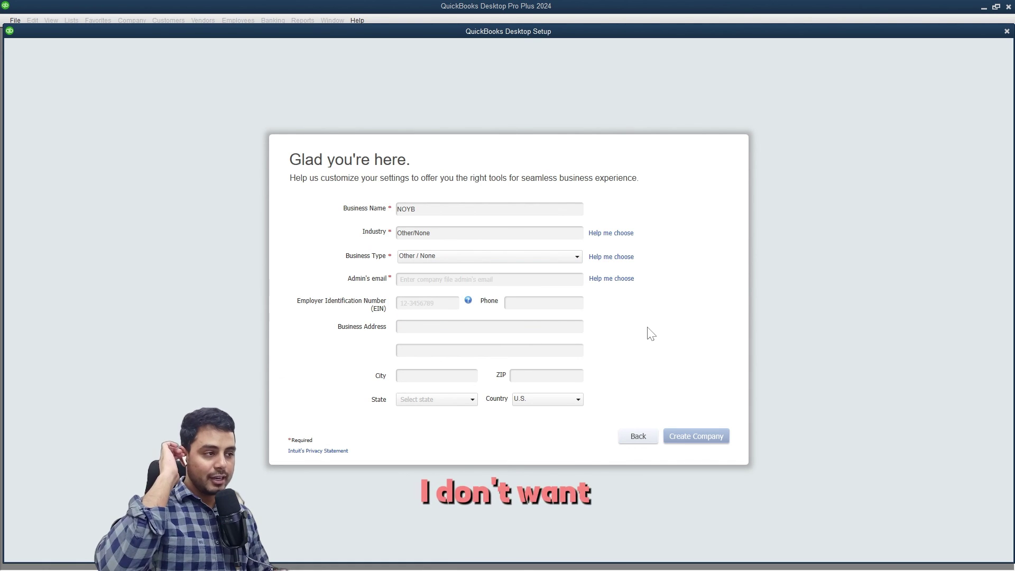
Paste in the admin's email, fill in the business details, and create the NOYB company file.
click(543, 279)
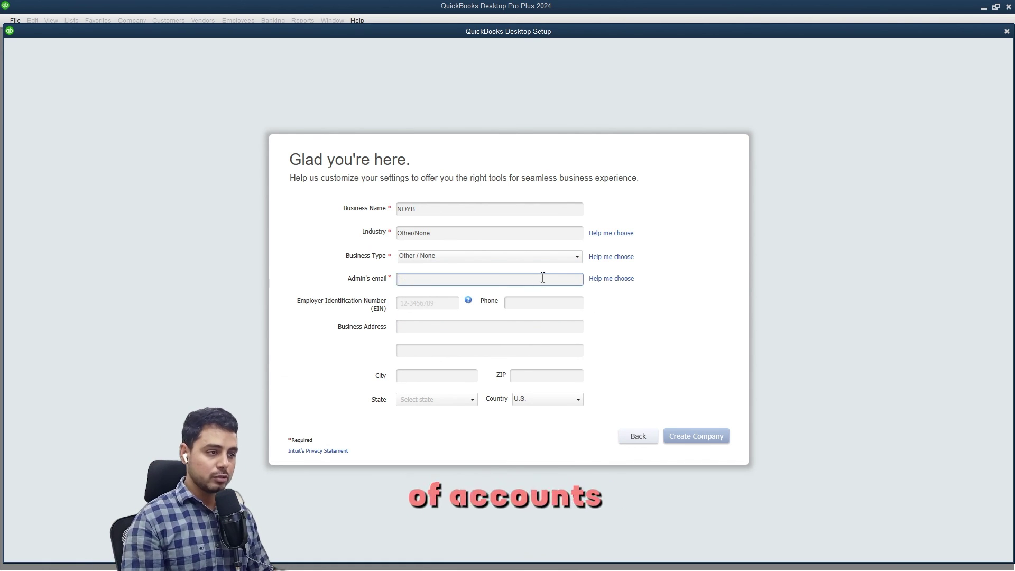
key(ctrl+v)
click(433, 302)
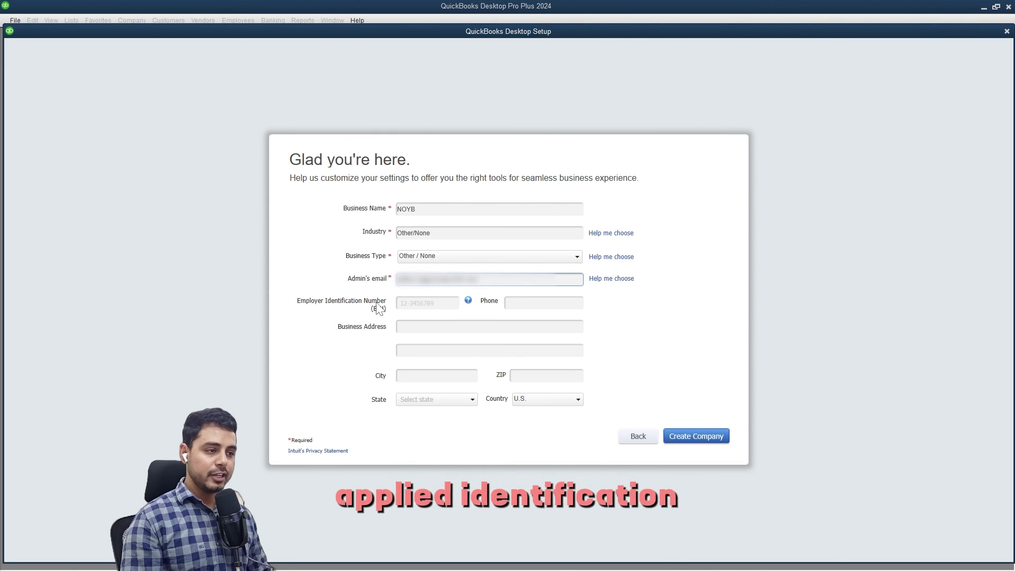
click(421, 328)
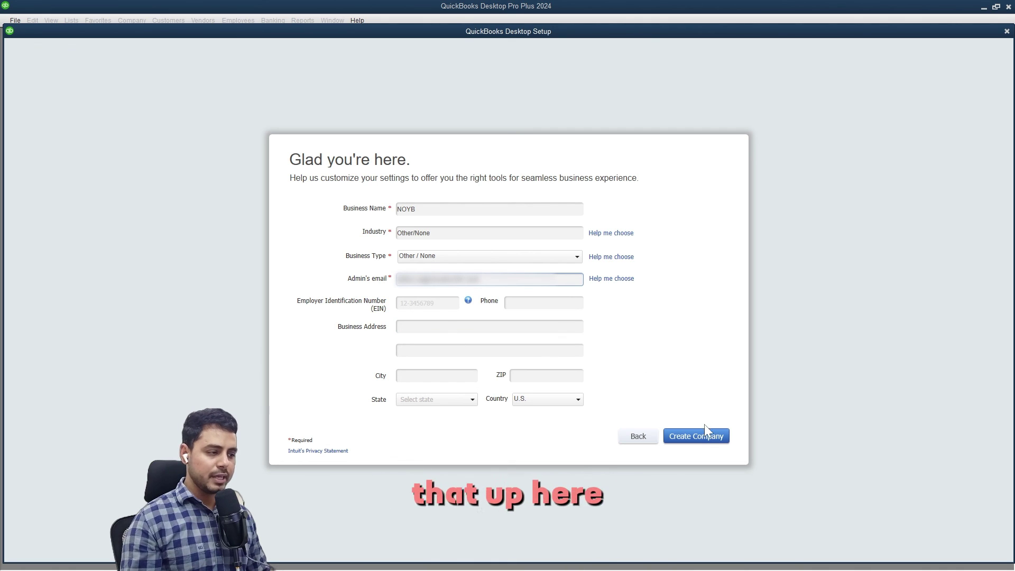
click(708, 438)
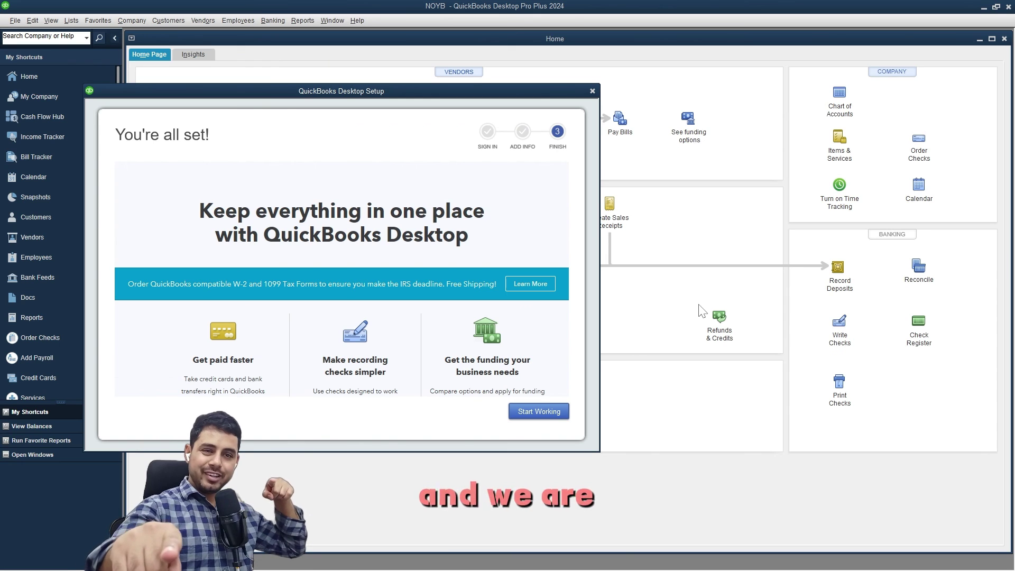